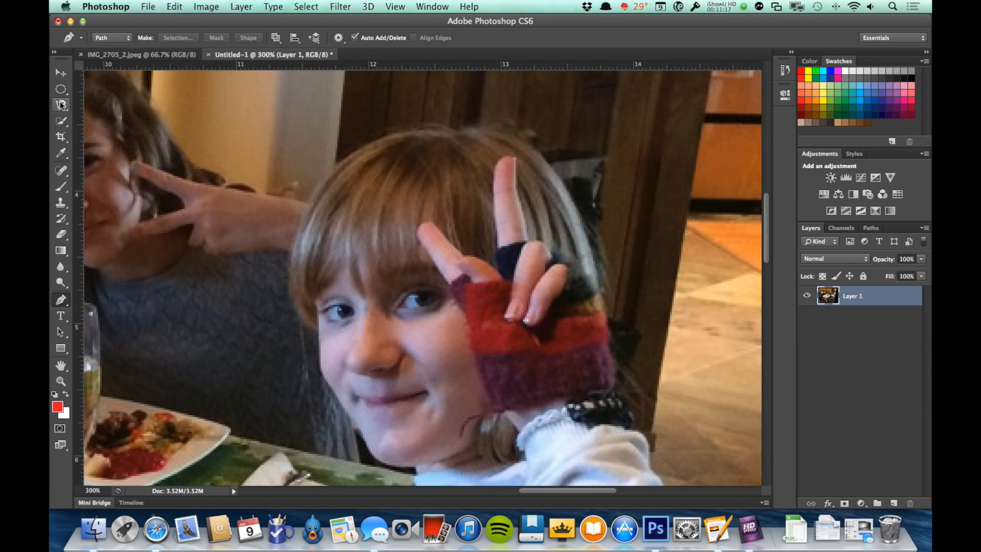
Make a rough freehand Lasso selection around the head and gloved hand of the girl making the peace sign.
drag(60, 105, 106, 103)
mouse_move(365, 442)
mouse_down()
mouse_move(312, 362)
mouse_move(291, 228)
mouse_move(336, 170)
mouse_move(443, 126)
mouse_move(532, 153)
mouse_move(577, 188)
mouse_move(622, 296)
mouse_move(622, 383)
mouse_move(482, 410)
mouse_move(483, 429)
mouse_move(402, 472)
mouse_move(365, 449)
mouse_up()
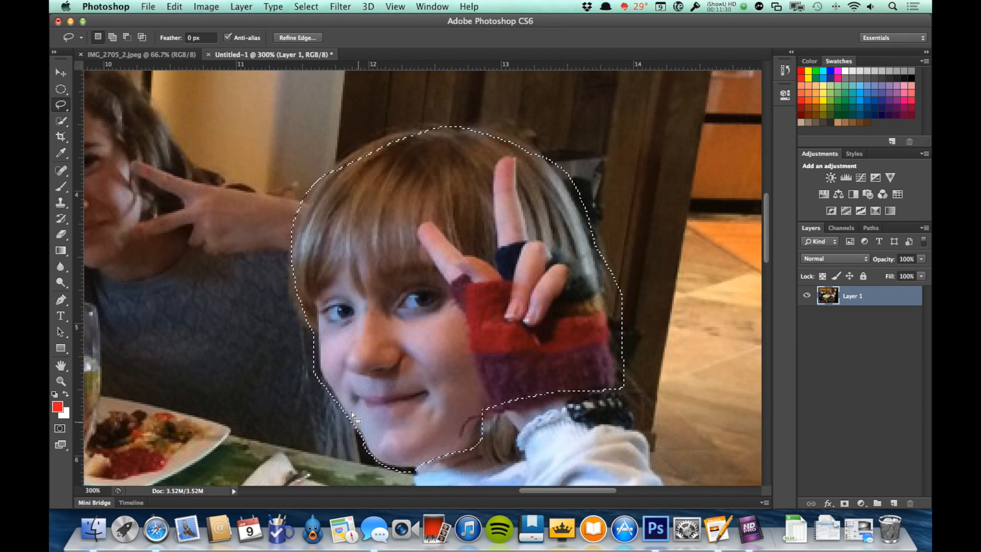
Refine the selection's edge along the hair and glove with the Quick Selection tool at brush size 8, adding and subtracting areas.
click(61, 121)
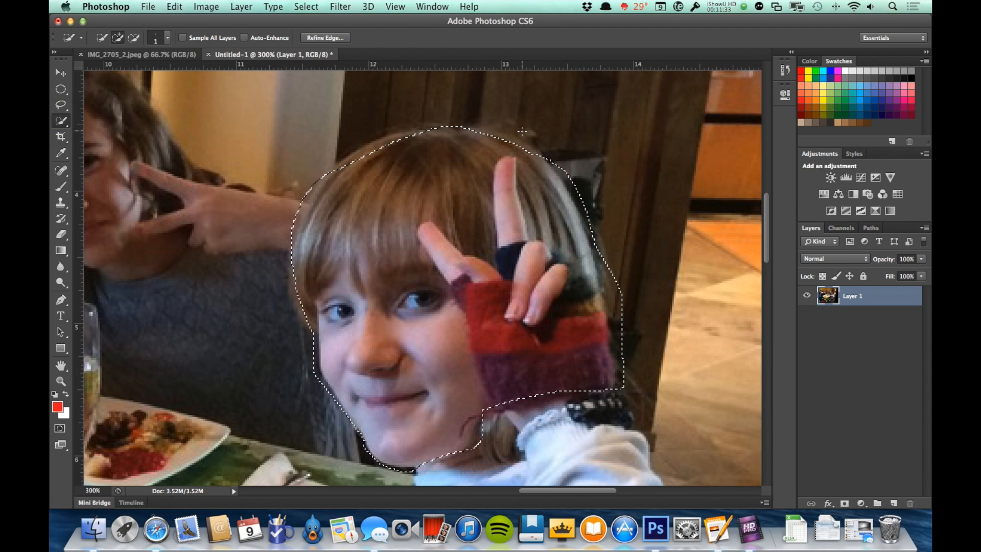
key(bracketright)
key(bracketright)
key(bracketright)
key(bracketright)
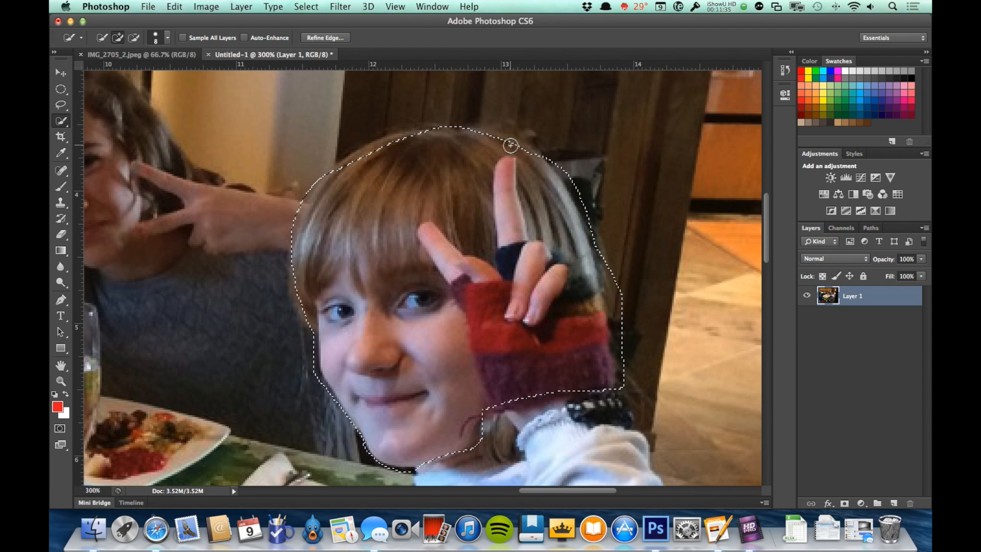
drag(493, 137, 480, 134)
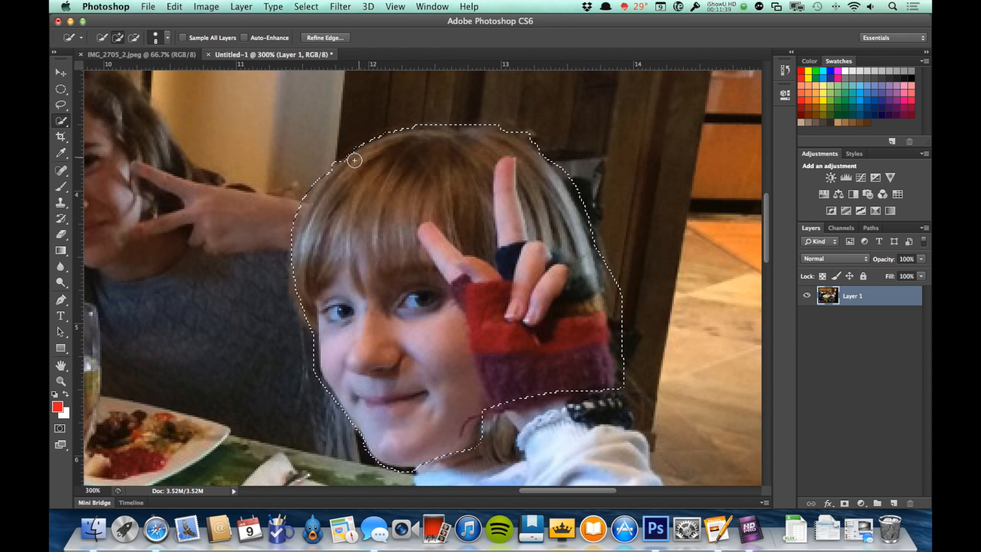
key(alt)
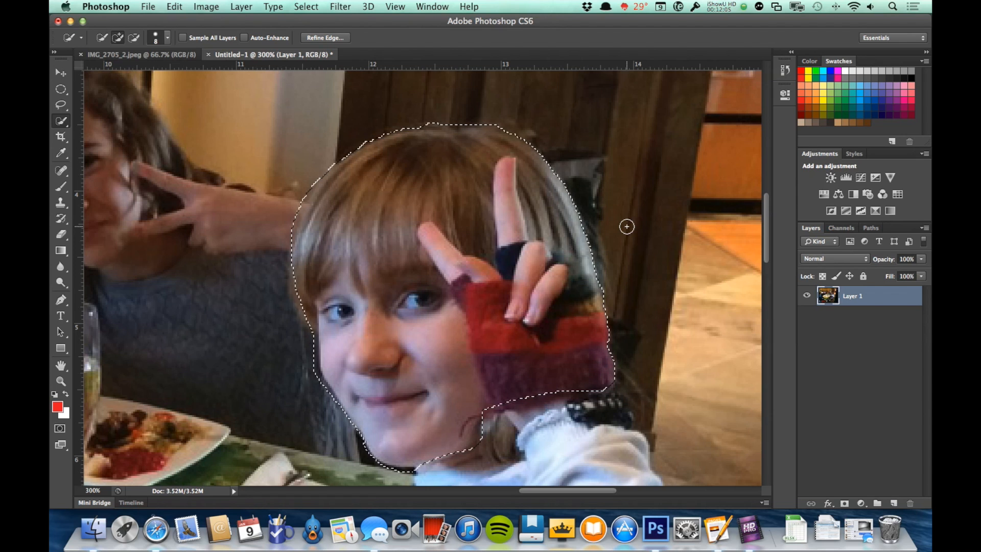
Enter Quick Mask mode and set the Brush size to 15 for editing the mask.
key(q)
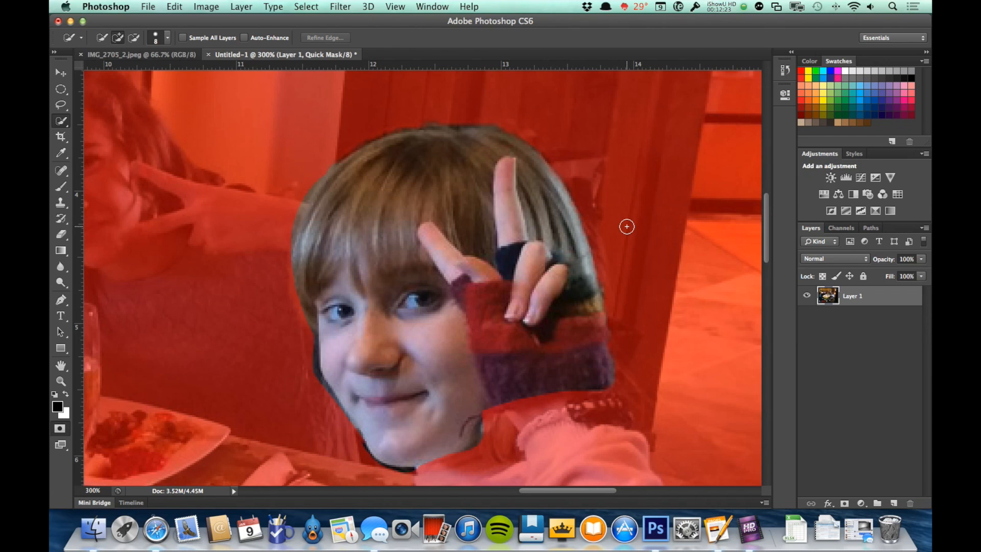
key(b)
key(bracketleft)
key(bracketleft)
key(bracketleft)
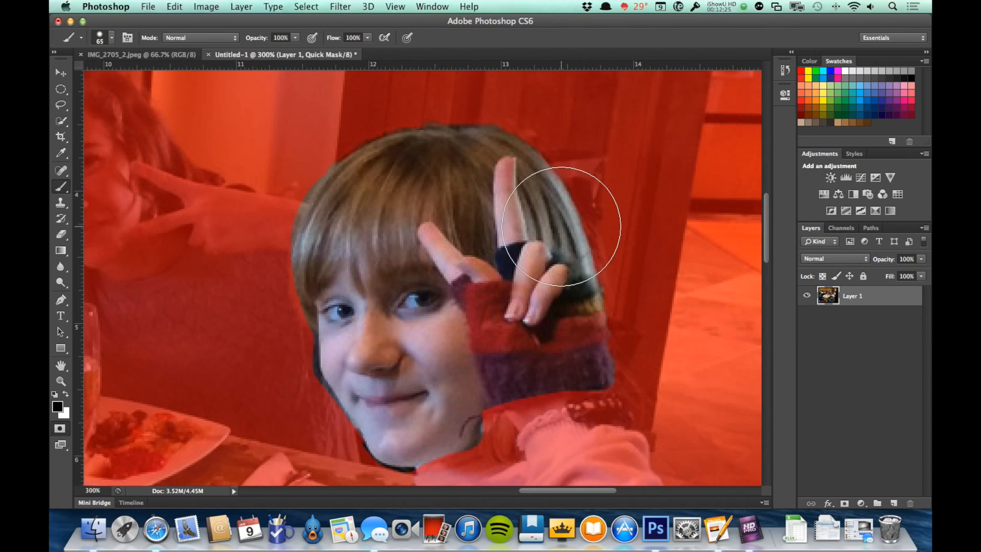
key(bracketleft)
key(bracketleft)
key(bracketleft)
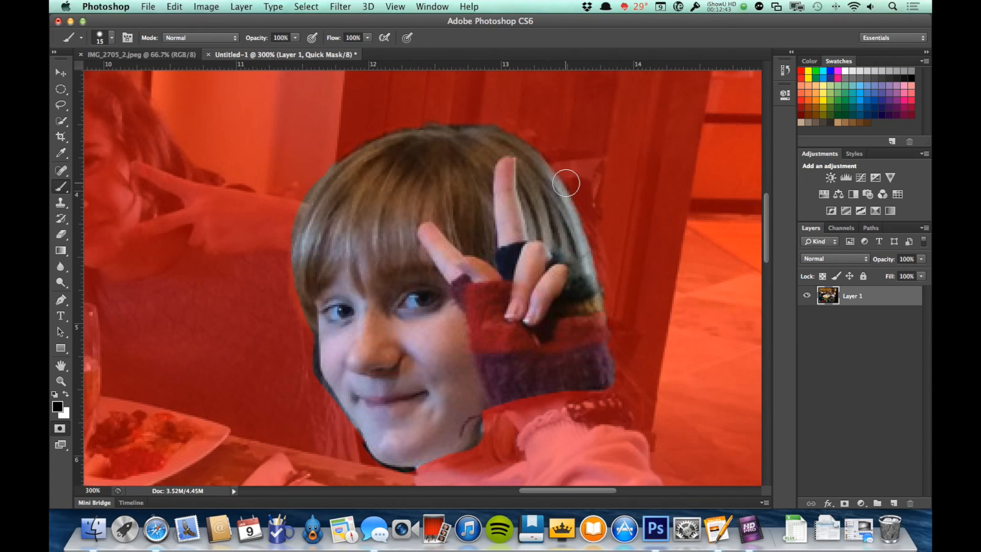
Paint black with a size 8 brush along the cheek and jaw edge to mask out the dark gap beside the face.
key(z)
click(323, 354)
click(324, 355)
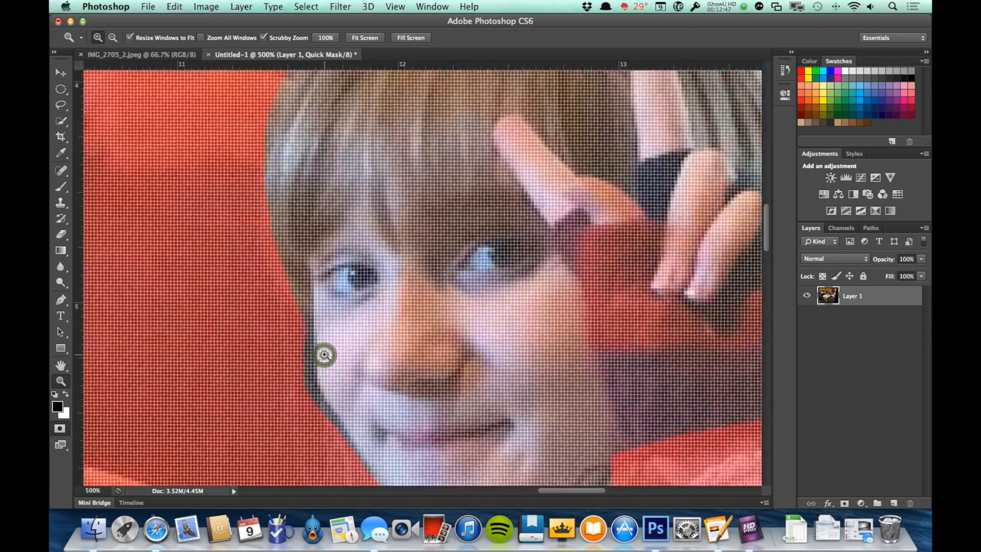
click(294, 345)
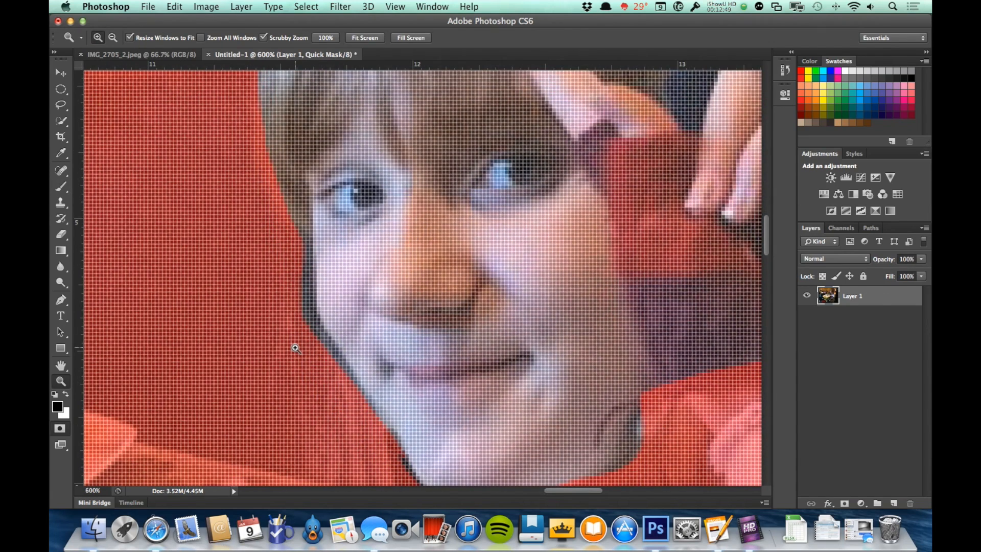
key(b)
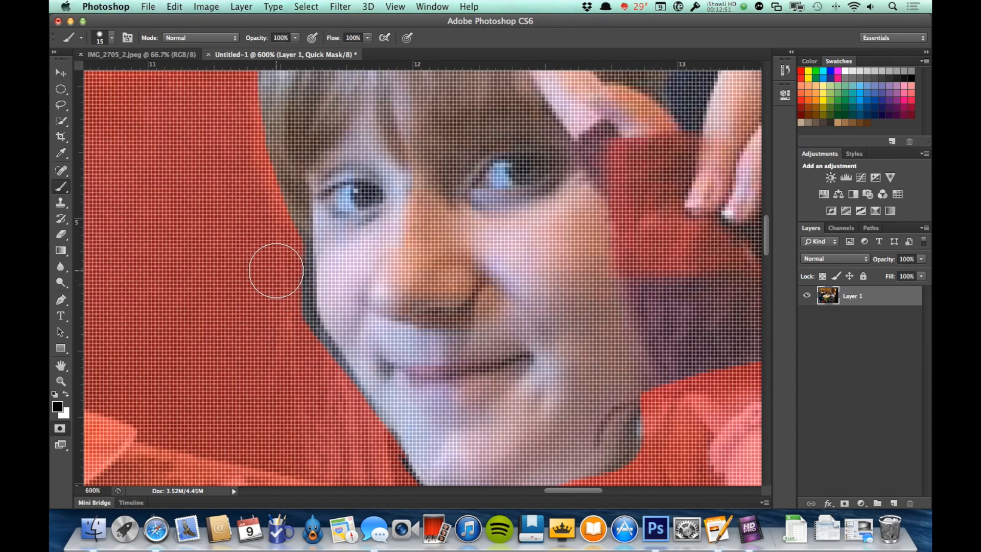
key(bracketleft)
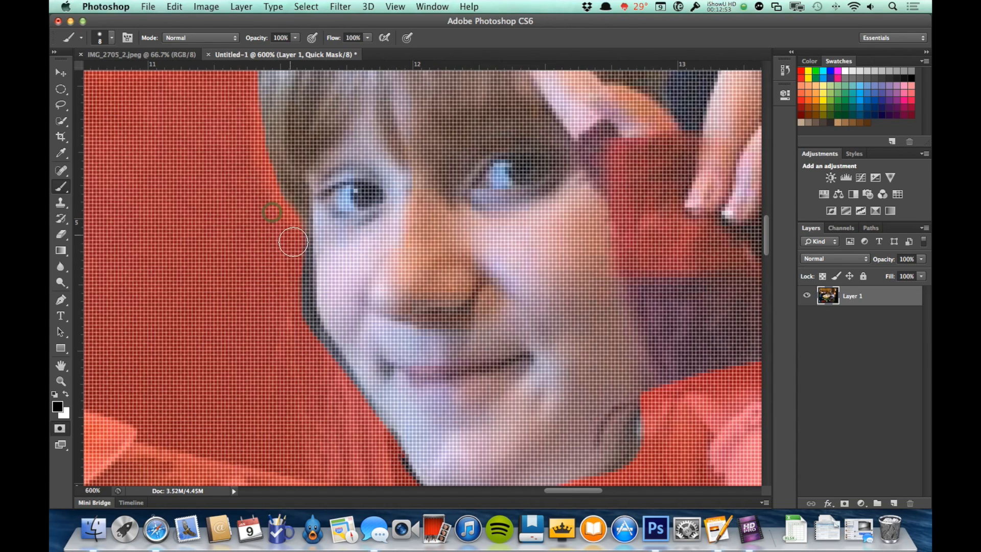
mouse_move(297, 278)
mouse_down()
mouse_move(302, 316)
mouse_move(353, 401)
mouse_up()
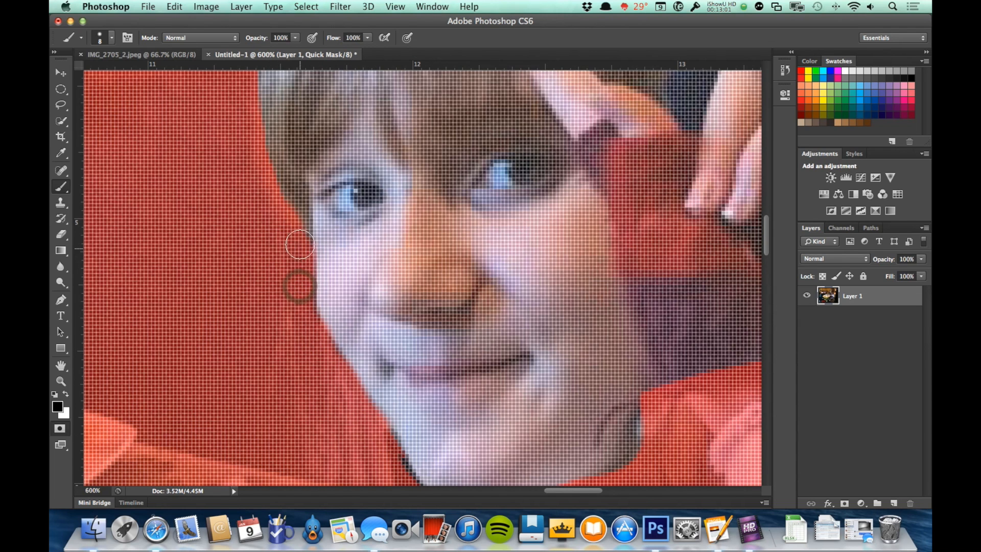
scroll(270, 355, up, 5)
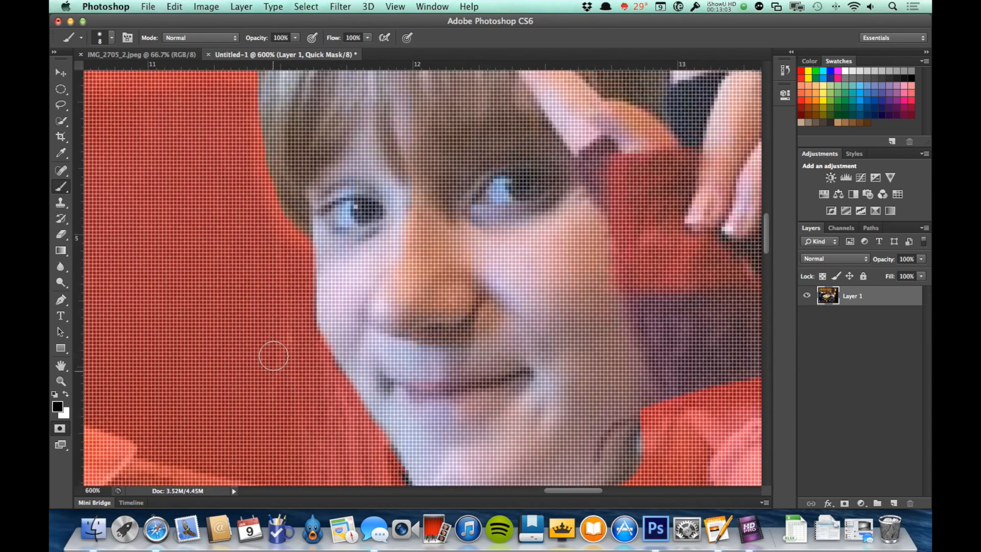
mouse_move(317, 295)
mouse_down()
mouse_move(297, 251)
mouse_move(318, 284)
mouse_move(312, 264)
mouse_move(278, 217)
mouse_up()
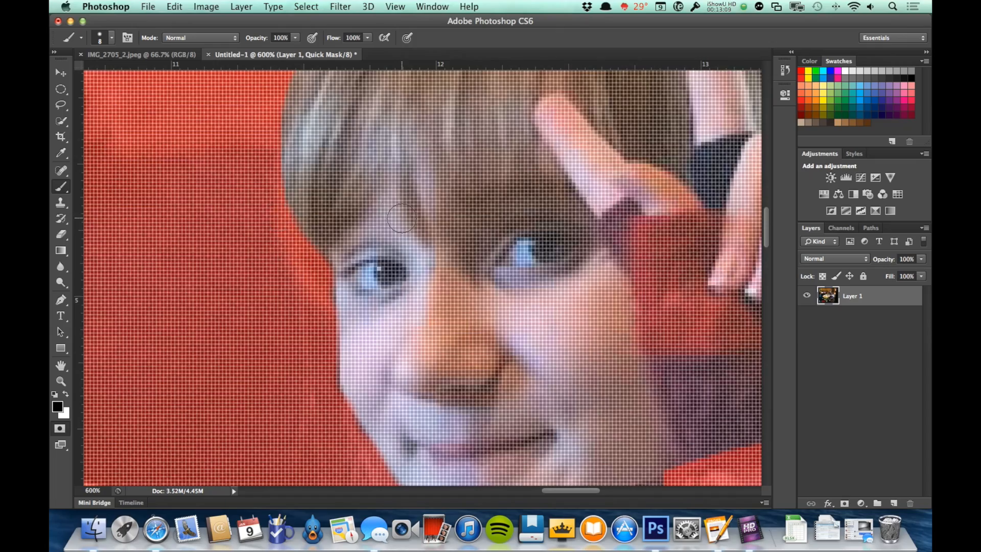
Paint white over the neck, hair and collar below the glove, mask the dark strip under the chin in black, and exit Quick Mask.
scroll(401, 218, up, 10)
scroll(401, 218, down, 10)
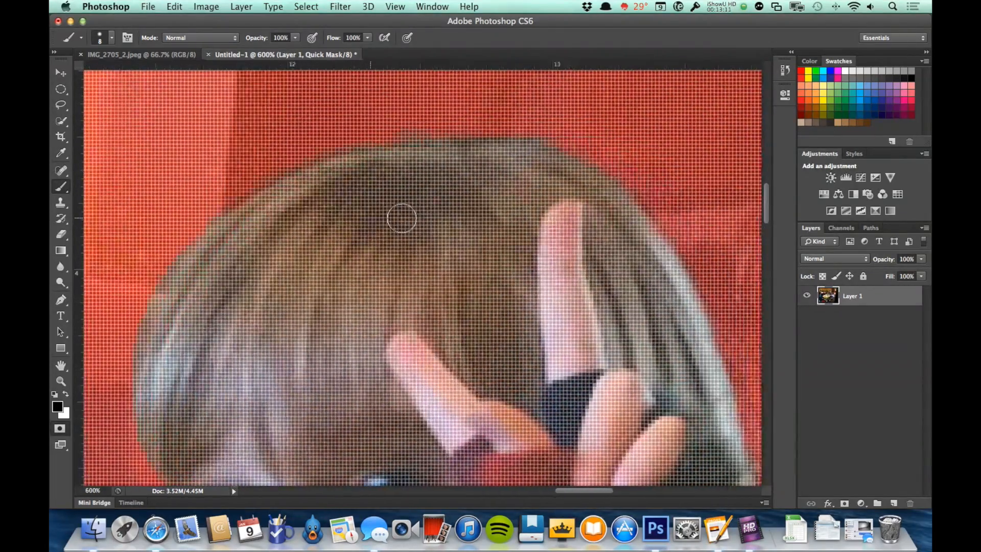
scroll(401, 218, right, 10)
scroll(401, 218, up, 5)
scroll(402, 218, left, 3)
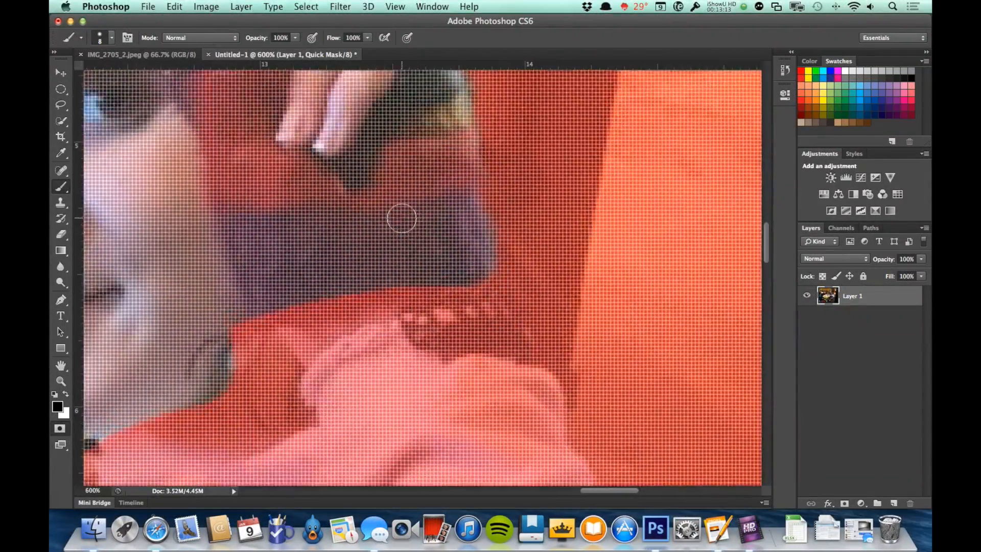
scroll(402, 218, down, 5)
scroll(402, 218, down, 10)
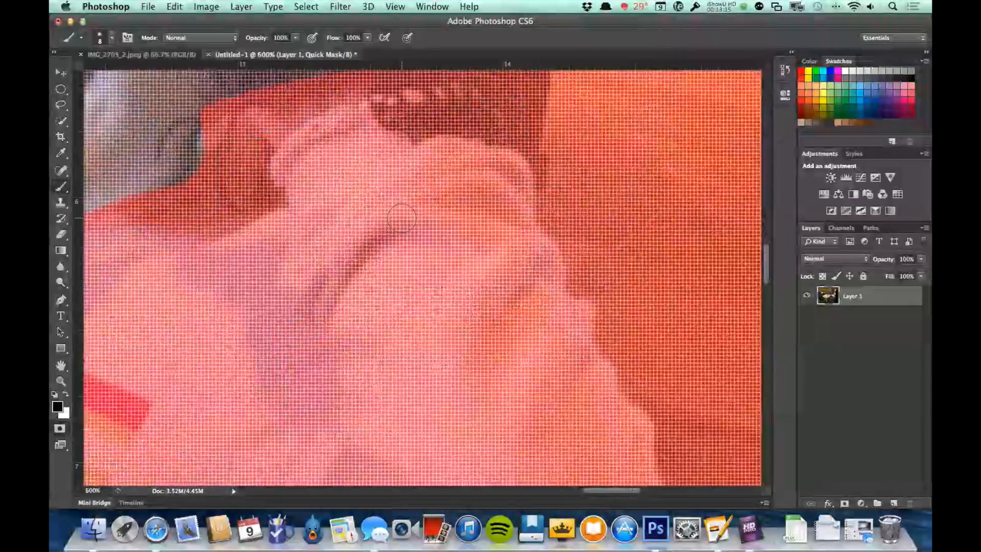
scroll(402, 216, up, 6)
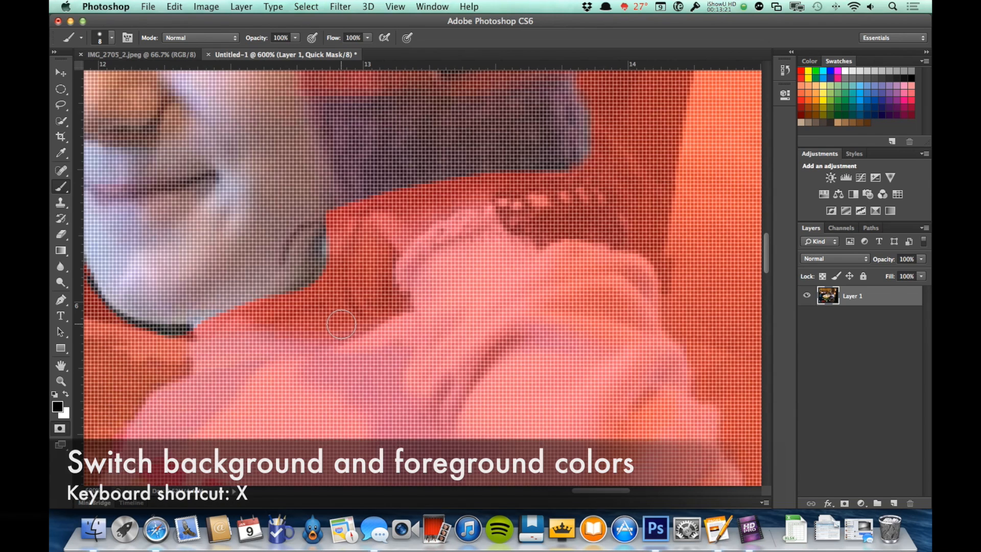
key(x)
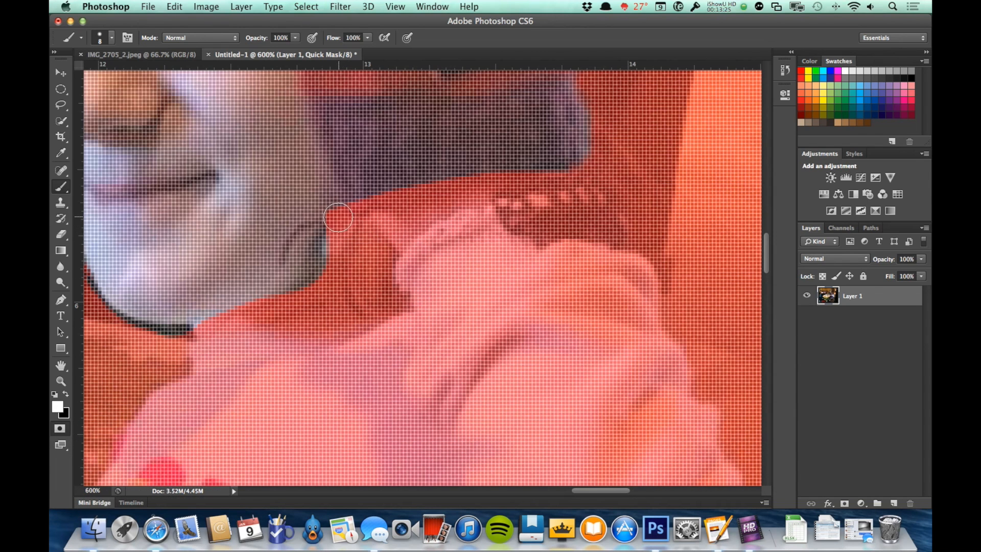
mouse_move(327, 213)
mouse_down()
mouse_move(352, 218)
mouse_move(349, 210)
mouse_move(301, 274)
mouse_move(194, 326)
mouse_move(304, 286)
mouse_move(358, 228)
mouse_move(381, 258)
mouse_move(358, 273)
mouse_move(395, 301)
mouse_move(350, 314)
mouse_move(347, 282)
mouse_move(345, 311)
mouse_move(358, 315)
mouse_move(349, 325)
mouse_move(191, 358)
mouse_move(326, 298)
mouse_move(194, 359)
mouse_move(175, 355)
mouse_move(180, 337)
mouse_move(173, 353)
mouse_move(105, 316)
mouse_move(120, 334)
mouse_up()
key(x)
scroll(146, 346, up, 5)
scroll(146, 346, left, 2)
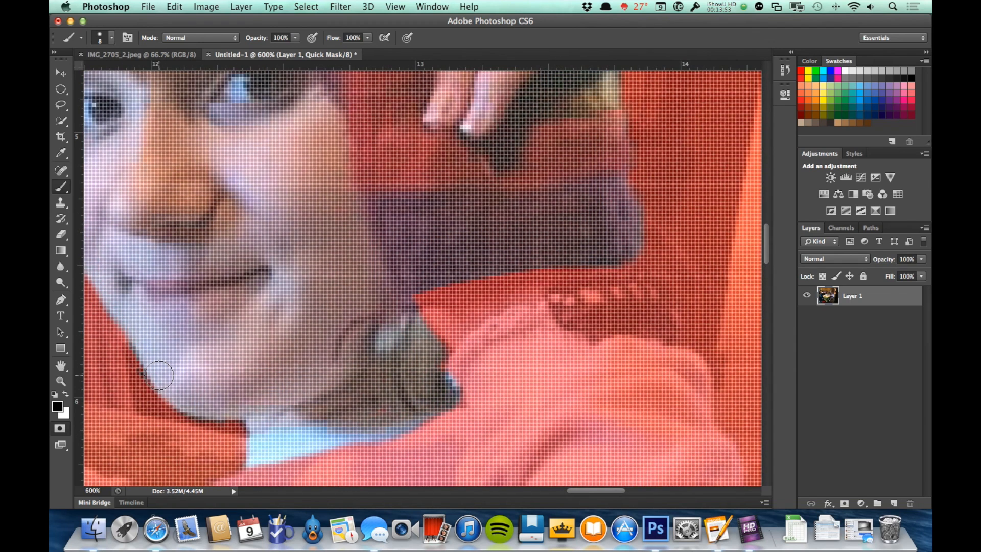
key(q)
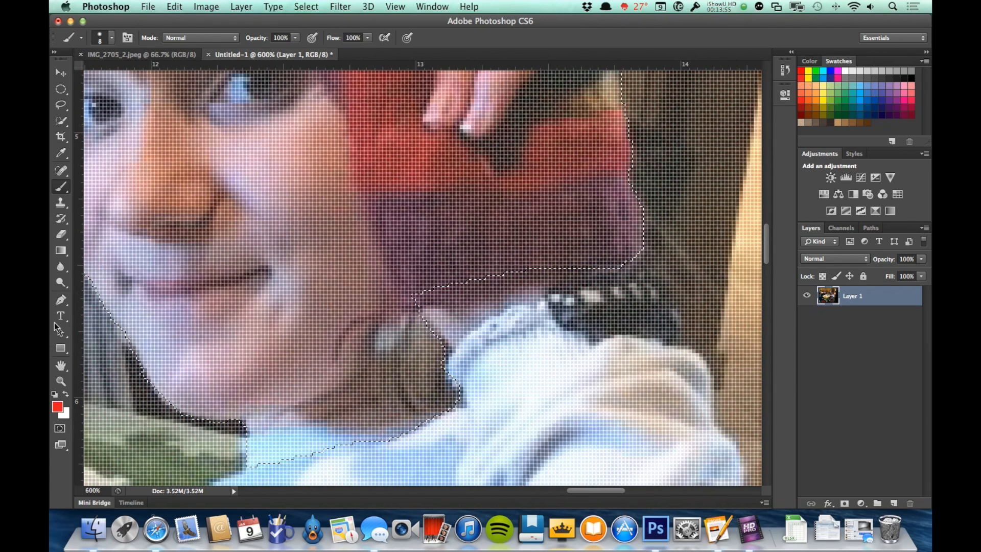
Add the missing outer hair edge beside the girl's eye to the selection by painting white in Quick Mask, and return to the selection.
key(z)
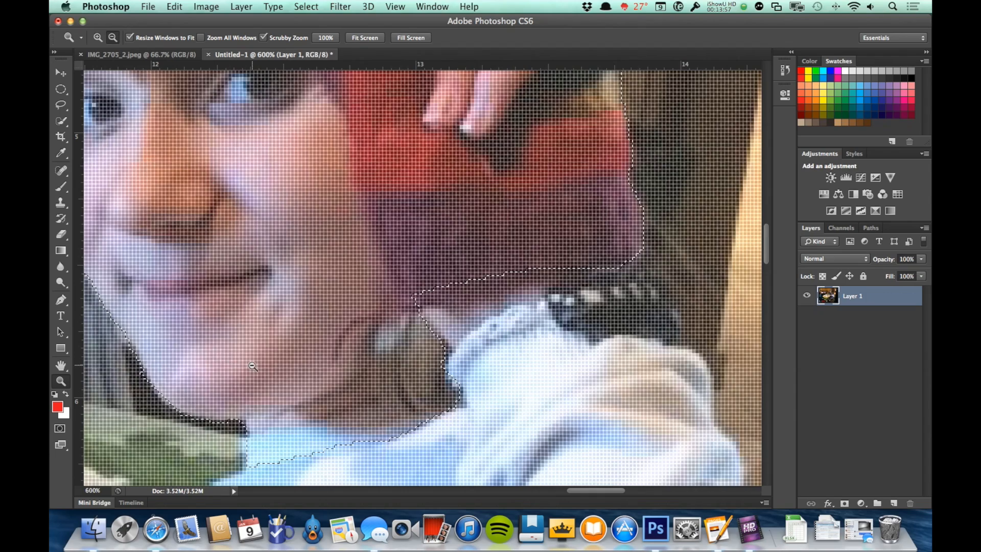
alt+click(253, 366)
alt+click(253, 366)
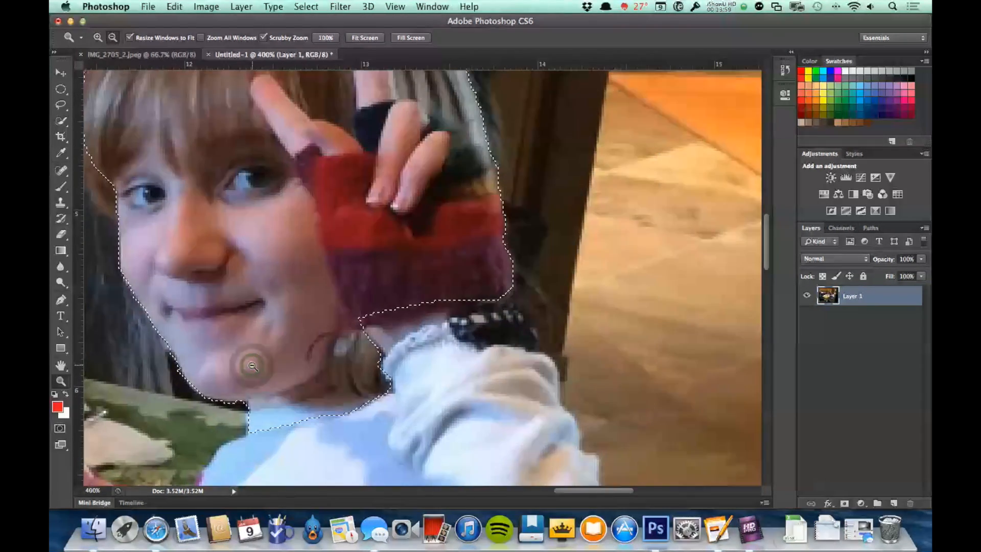
alt+click(252, 366)
scroll(253, 306, up, 5)
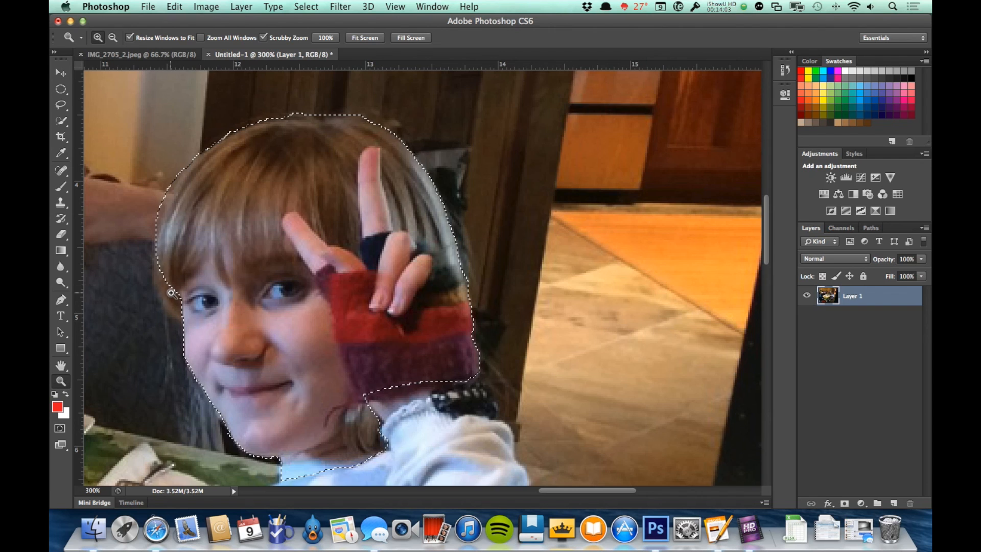
key(q)
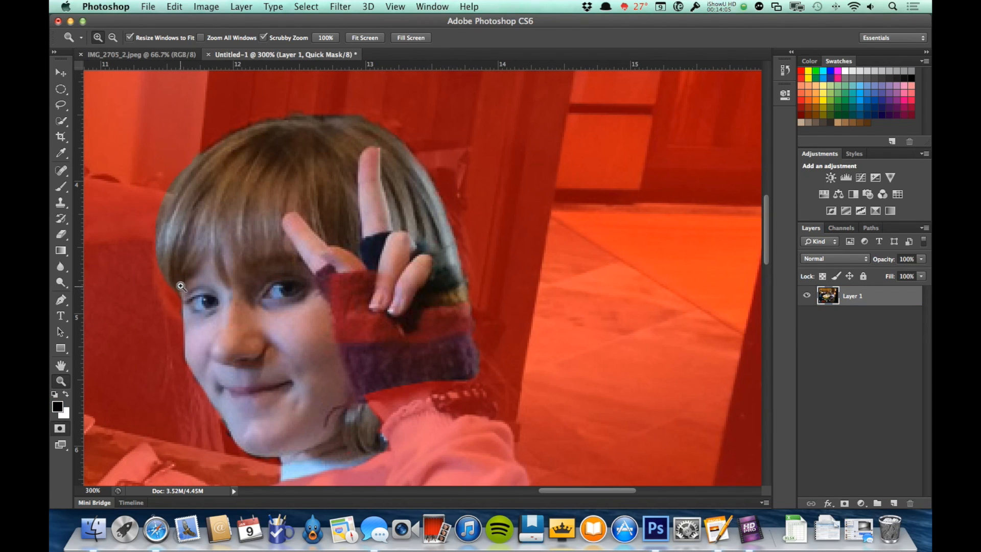
key(b)
key(x)
mouse_move(162, 264)
mouse_down()
mouse_move(161, 250)
mouse_move(174, 297)
mouse_up()
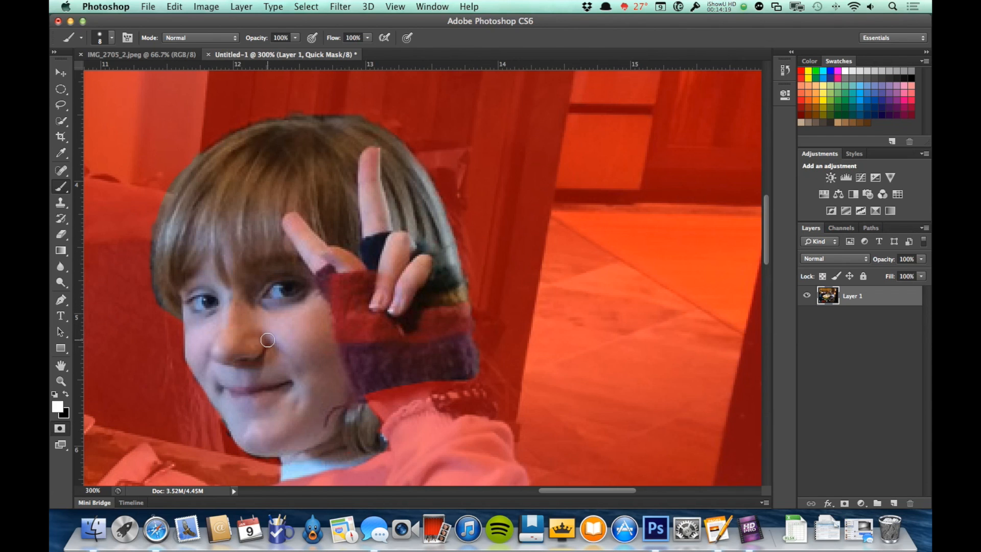
key(q)
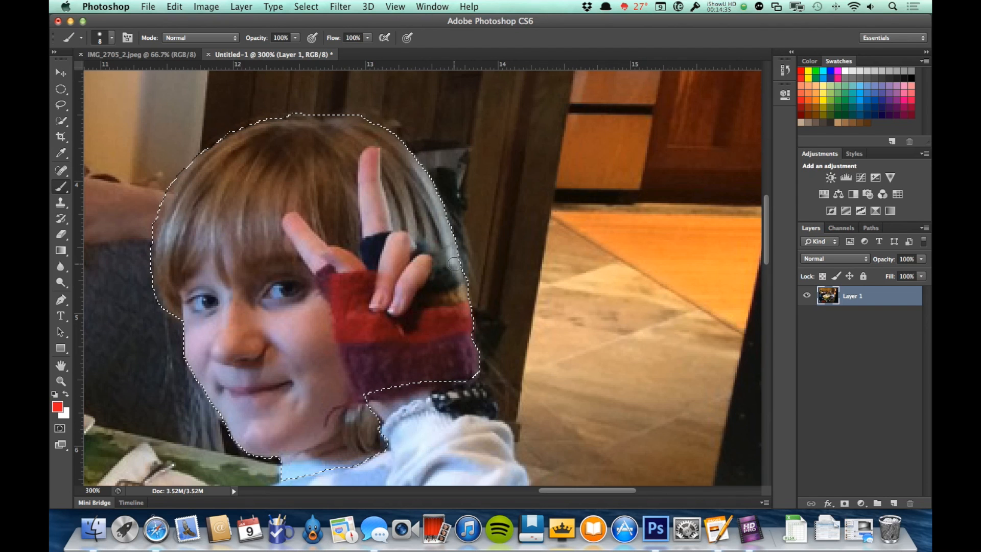
Clear the selection around the girl's head and gloved hand.
scroll(454, 264, down, 2)
scroll(454, 264, left, 3)
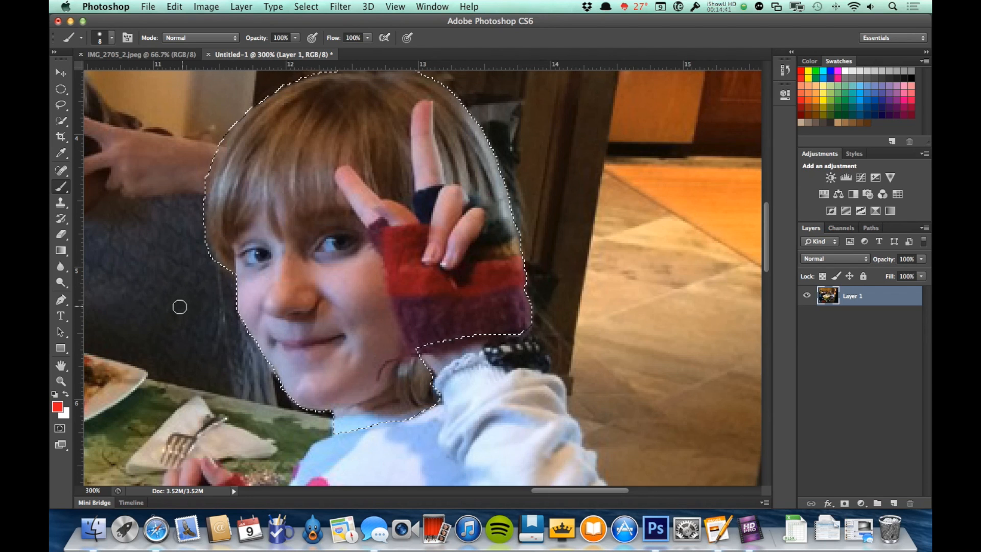
double_click(61, 369)
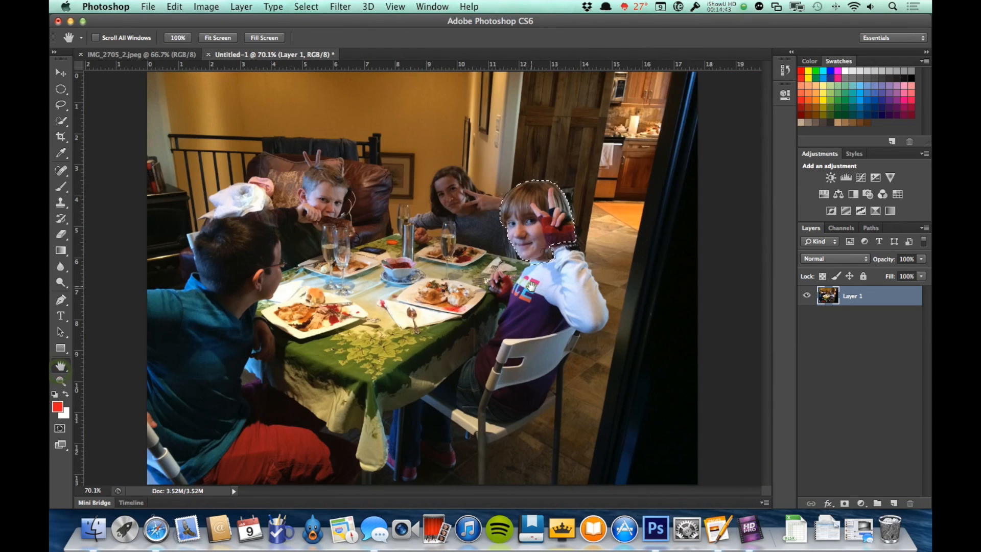
key(super+d)
key(v)
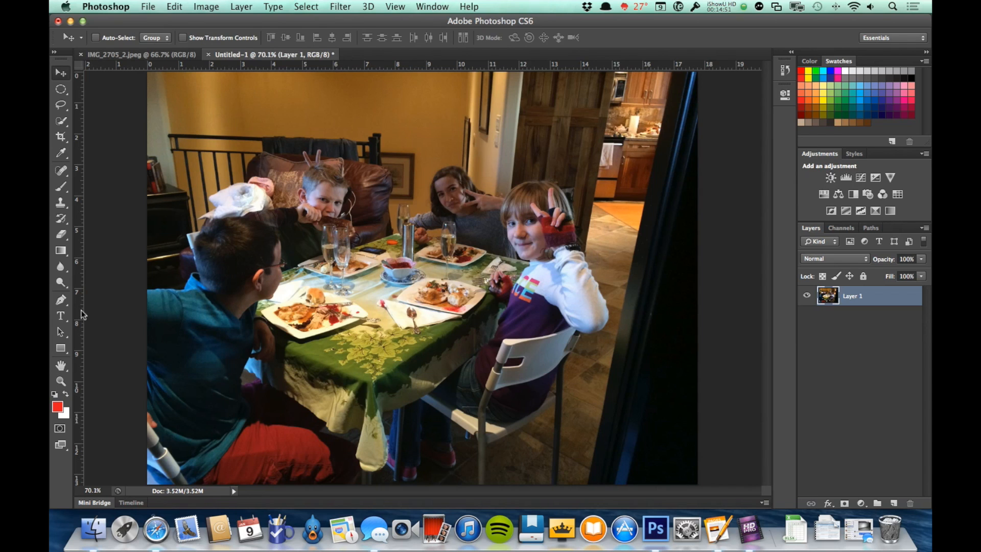
Set up the Custom Shape tool with the prohibition sign (circle with a diagonal bar) as its shape.
click(62, 350)
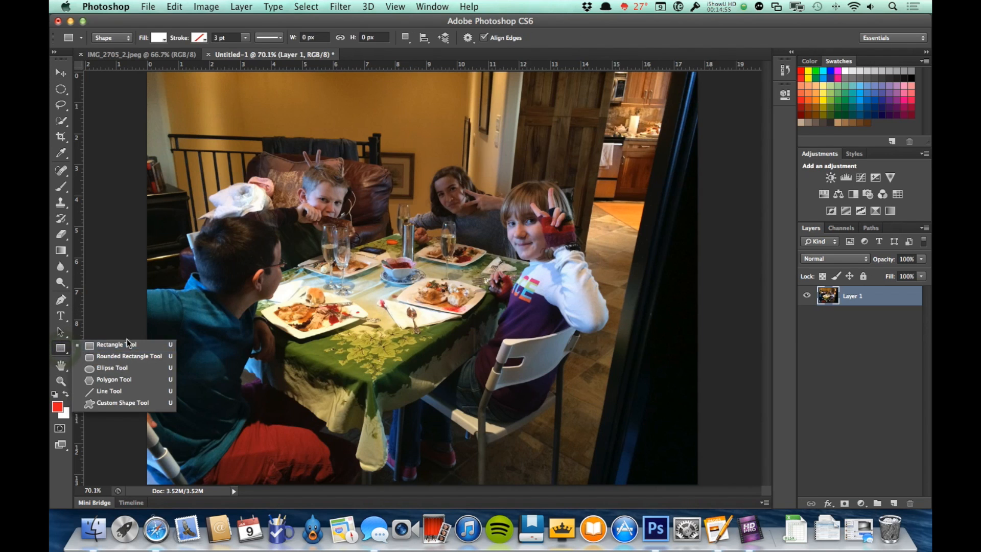
click(134, 403)
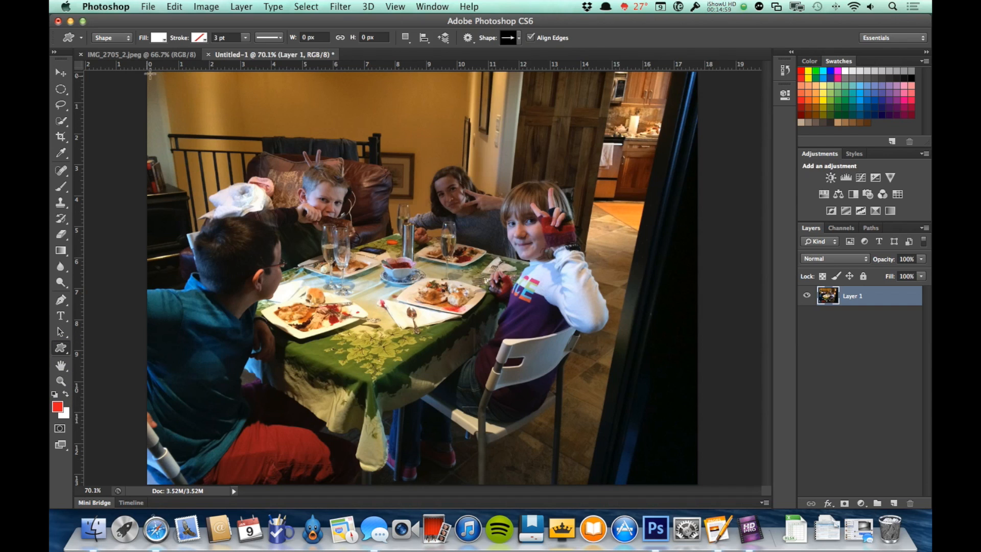
click(520, 39)
scroll(528, 108, down, 3)
scroll(529, 108, up, 4)
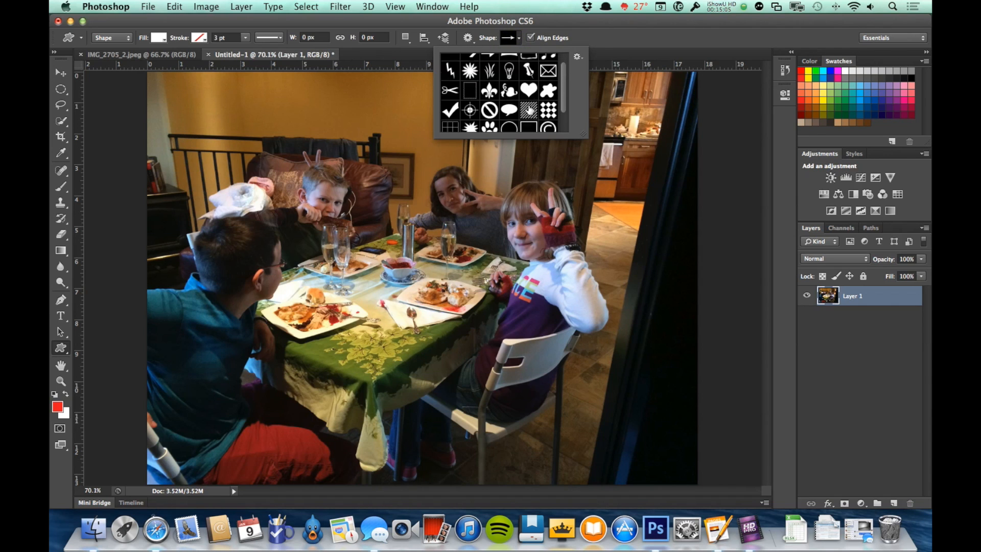
click(488, 110)
double_click(489, 110)
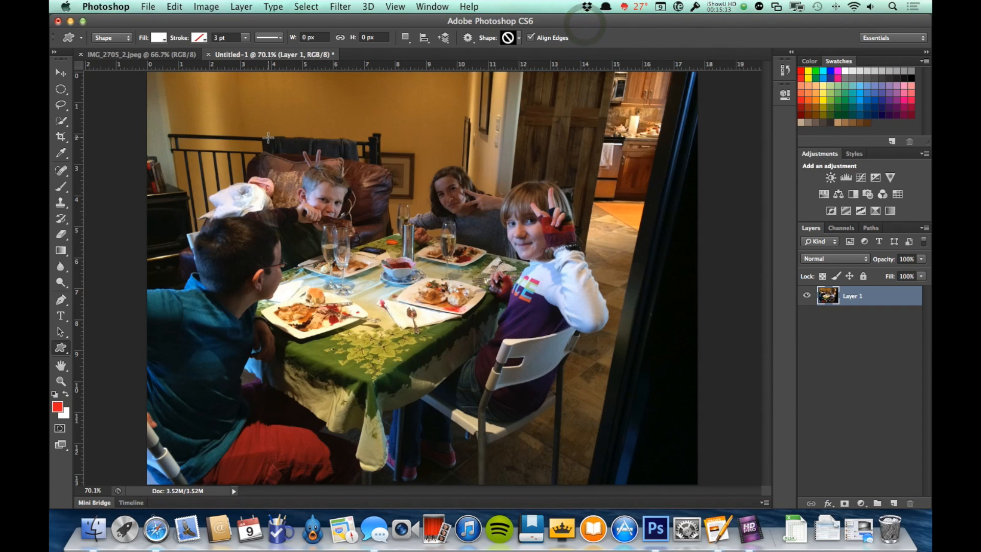
Set the Custom Shape tool to Path mode and draw a large prohibition-sign path across the dining table and the girl at its end.
click(119, 38)
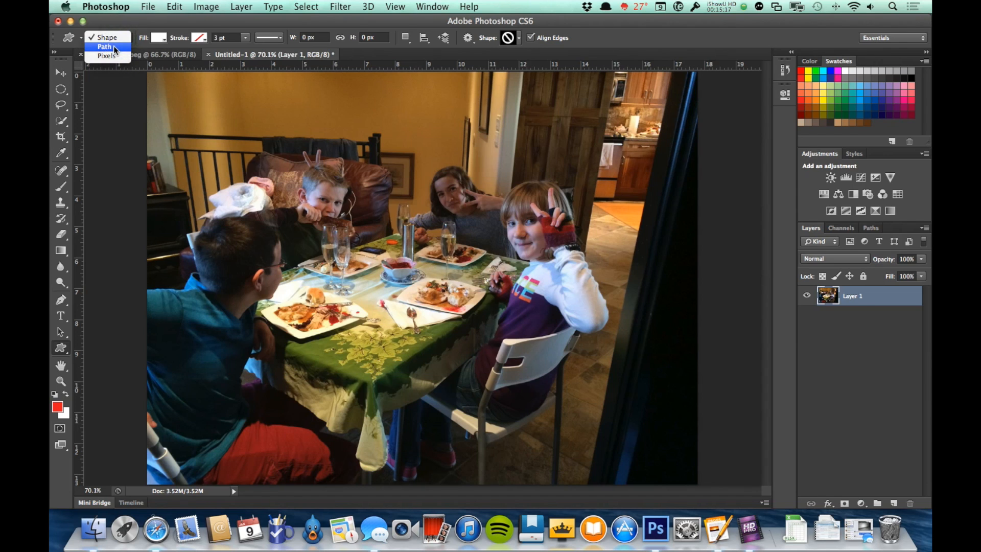
click(114, 46)
drag(297, 146, 389, 194)
drag(418, 230, 641, 438)
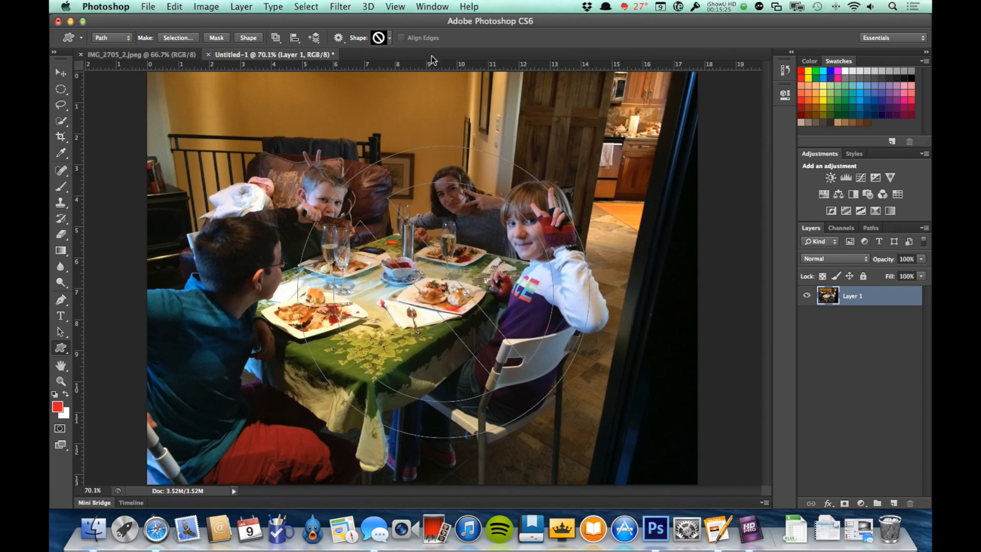
Convert the prohibition-sign path into a new anti-aliased selection with a feather radius of 0 pixels.
click(182, 40)
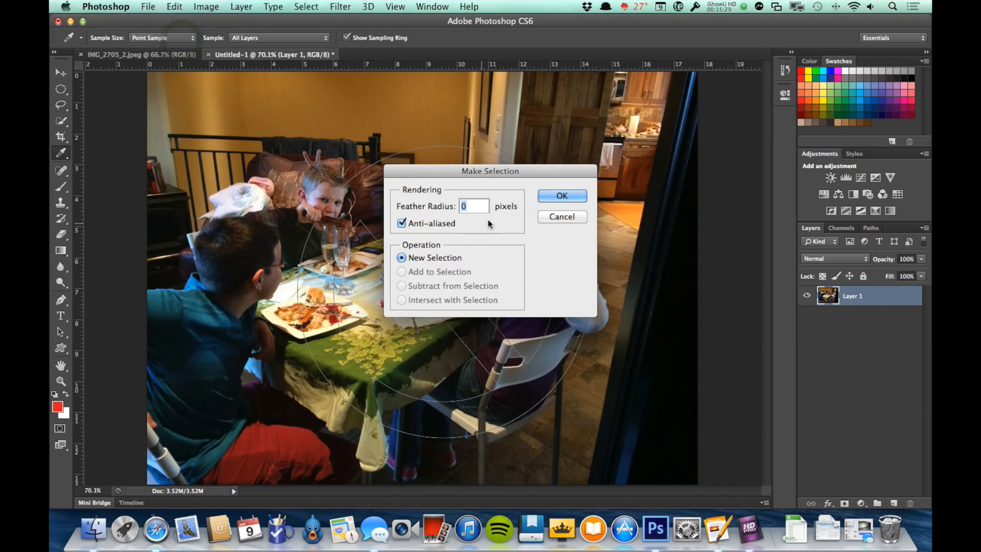
click(469, 204)
click(556, 198)
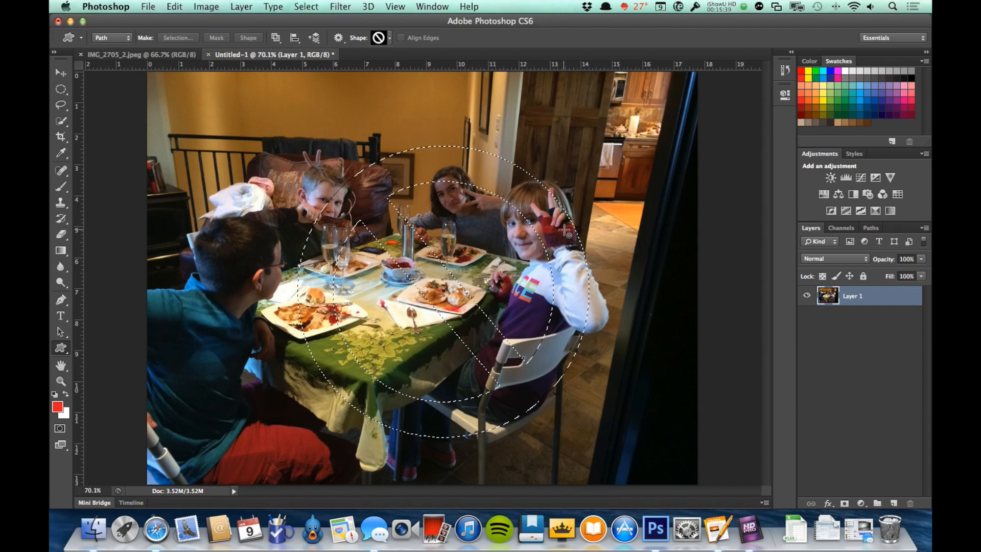
Delete the photo pixels inside the prohibition-sign selection, and undo the deletion.
key(Delete)
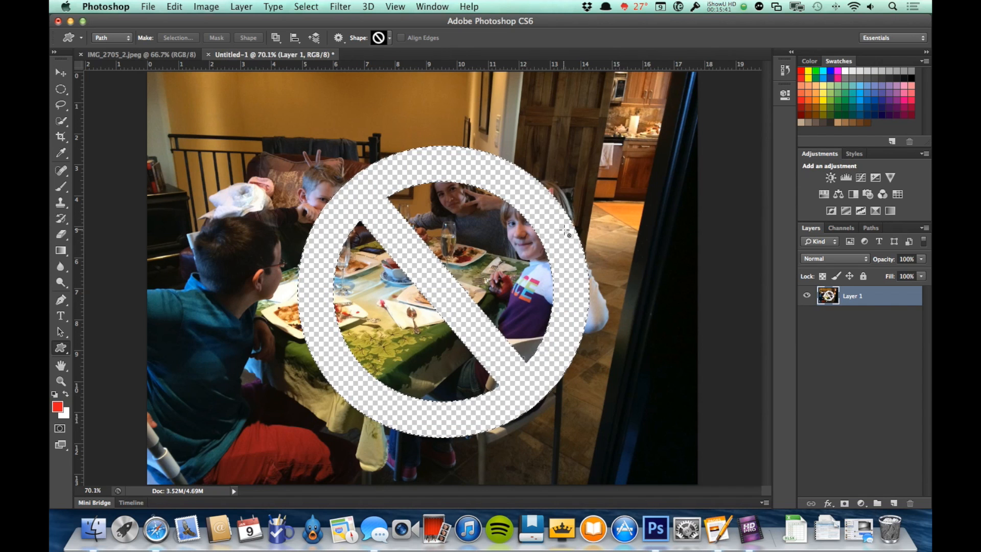
key(super+z)
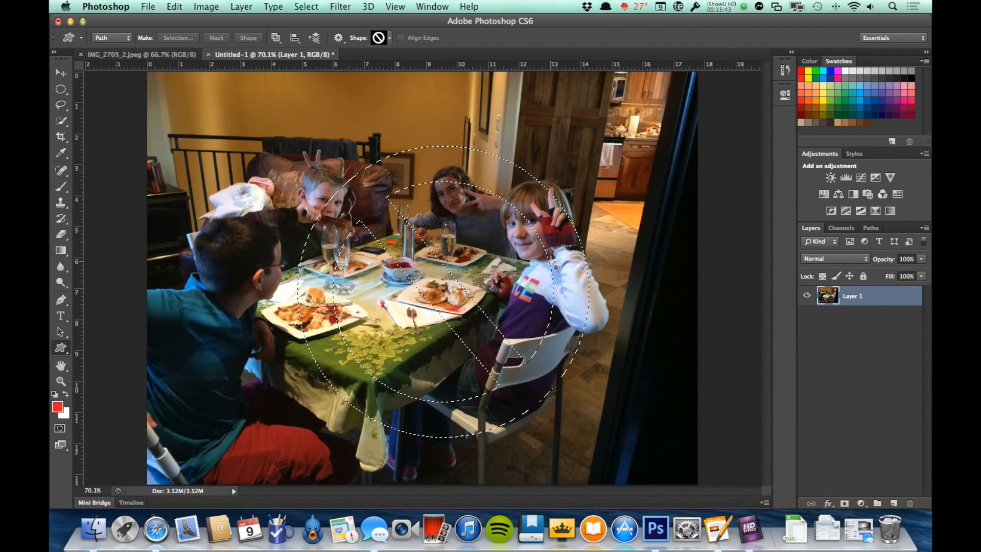